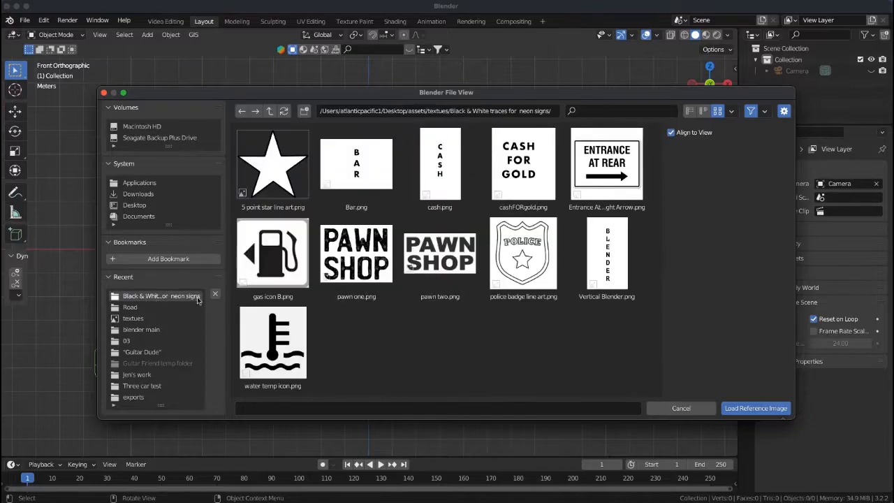
Step: Load Vertical Blender.png as a reference image and trace it to a new grease pencil object with the default settings
{"action": "left_click", "coordinate": [606, 257]}
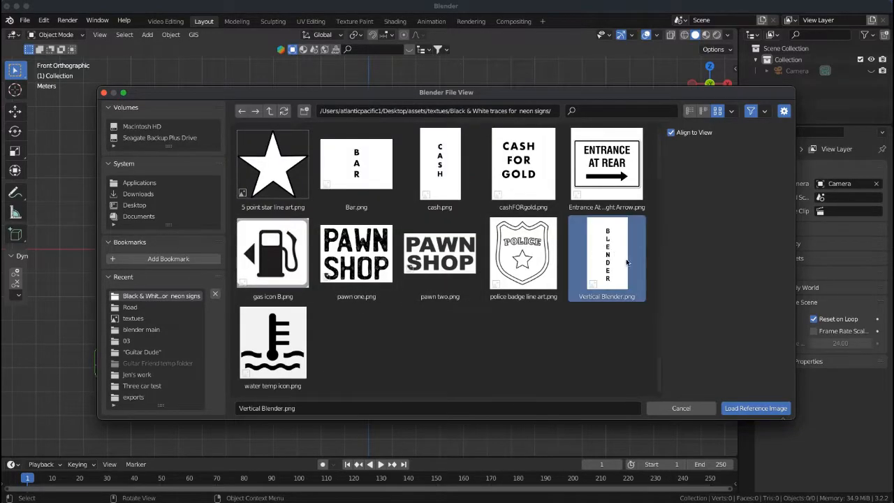
{"action": "left_click", "coordinate": [744, 412]}
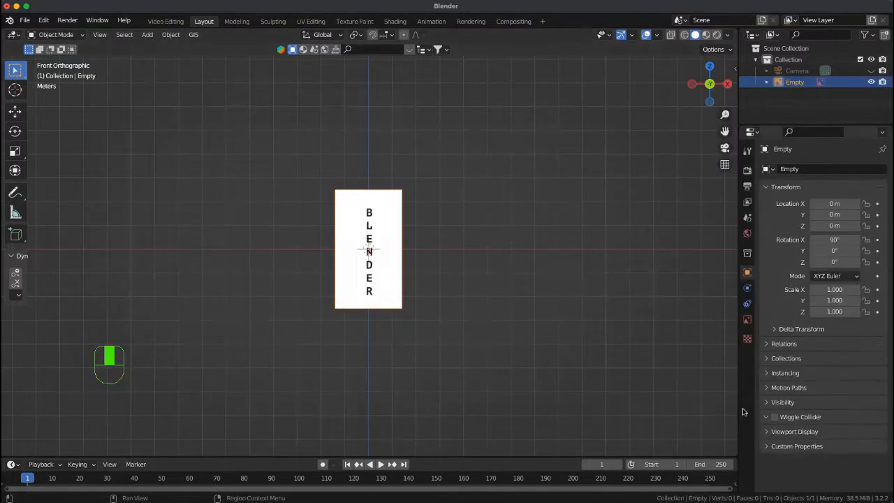
{"action": "key", "text": "F3"}
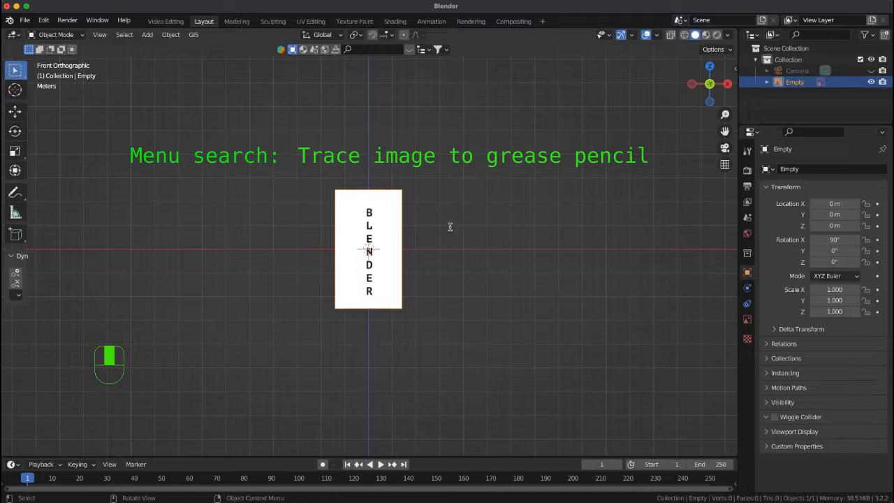
{"action": "key", "text": "F3"}
{"action": "type", "text": "trace"}
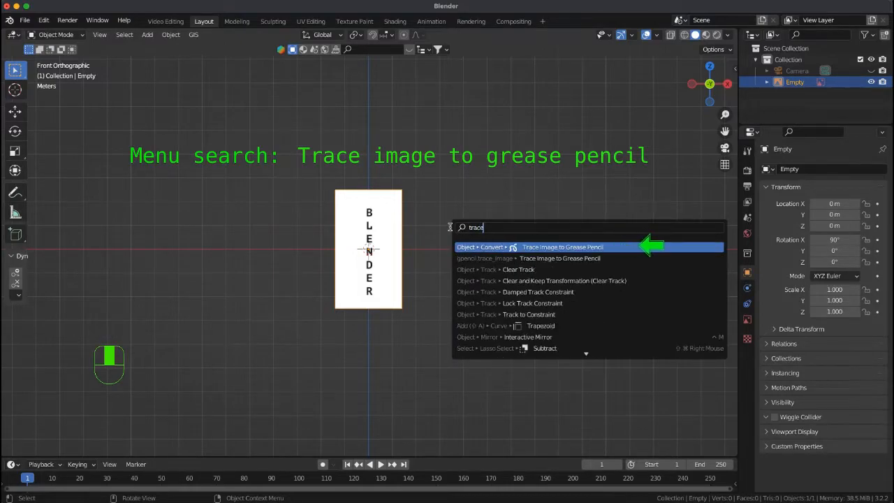
{"action": "left_click", "coordinate": [568, 247]}
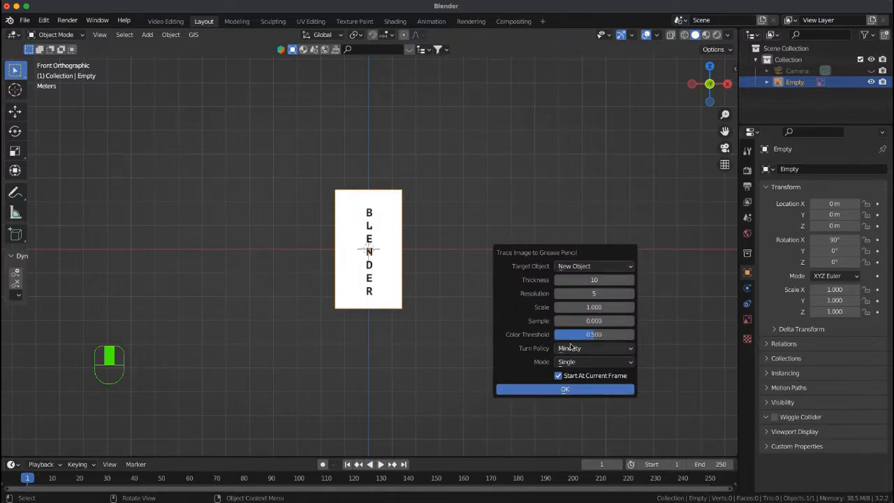
{"action": "left_click", "coordinate": [567, 390]}
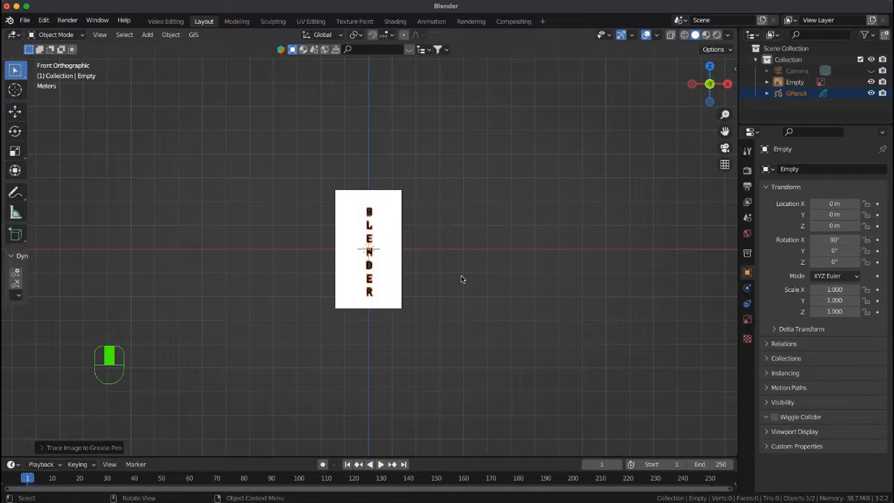
Step: Move the traced grease pencil lettering about 5.06 m down the Z axis, below the reference image
{"action": "key", "text": "g"}
{"action": "key", "text": "z"}
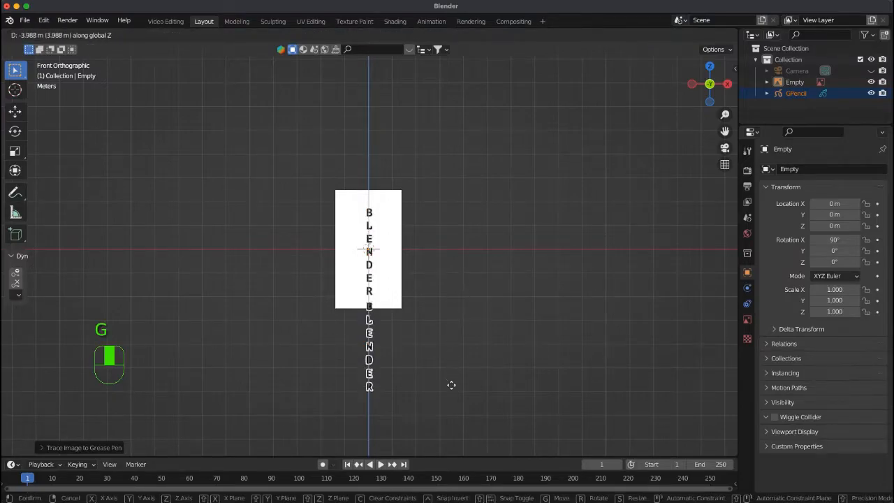
{"action": "left_click", "coordinate": [454, 396]}
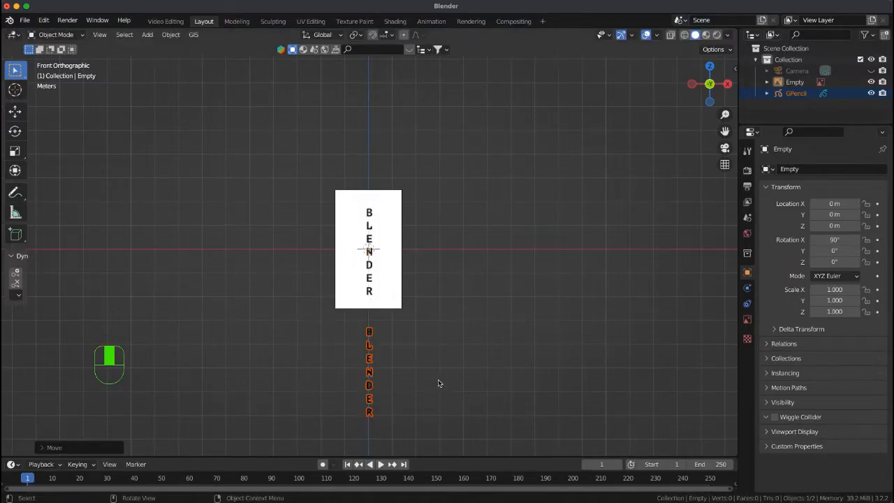
Step: Convert the grease pencil lettering to a Bezier curve
{"action": "left_click", "coordinate": [369, 377]}
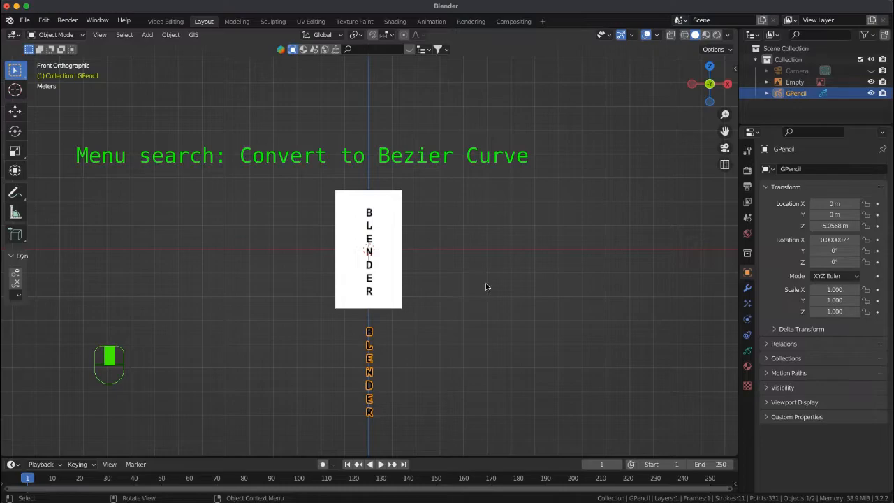
{"action": "key", "text": "F3"}
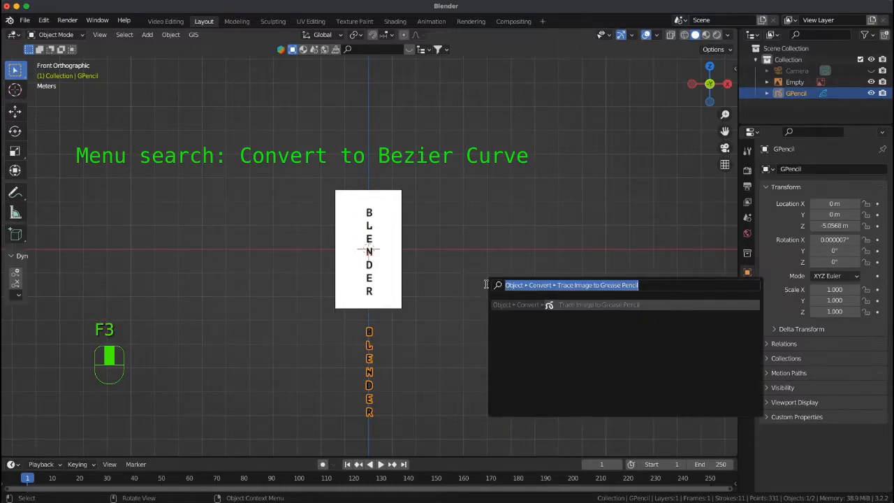
{"action": "type", "text": "con"}
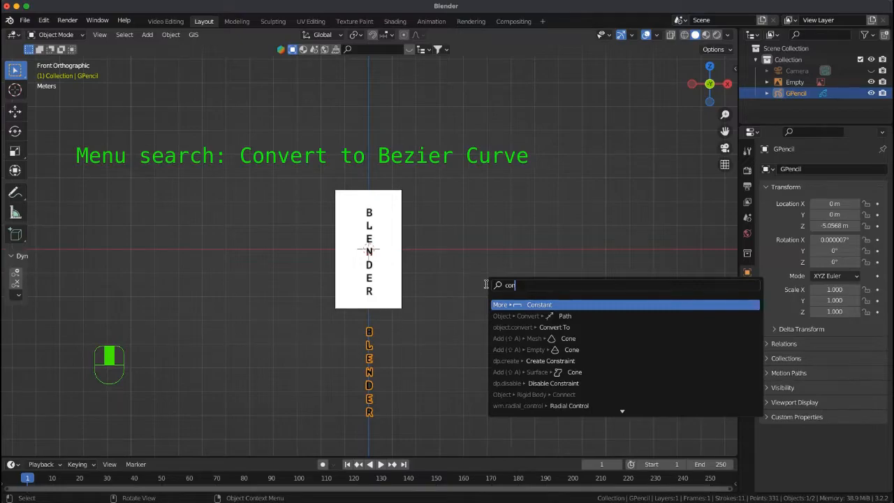
{"action": "type", "text": "vert"}
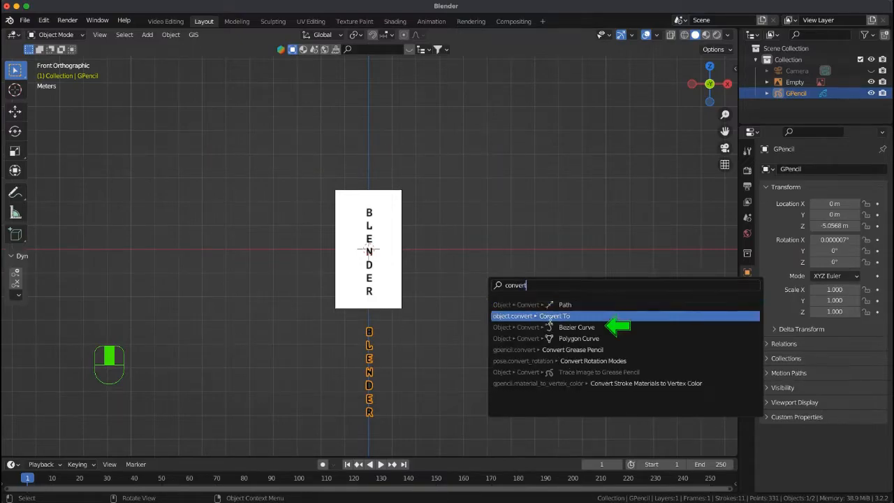
{"action": "left_click", "coordinate": [578, 326]}
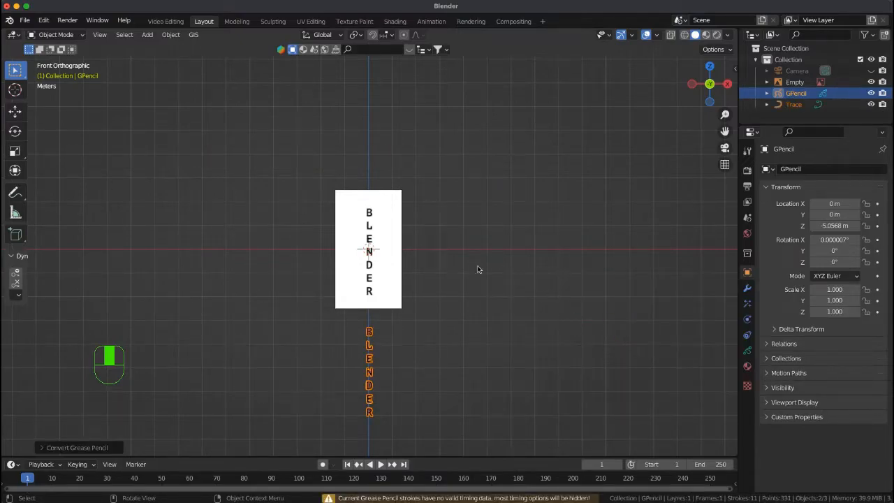
{"action": "scroll", "coordinate": [380, 380], "scroll_direction": "up", "scroll_amount": 2}
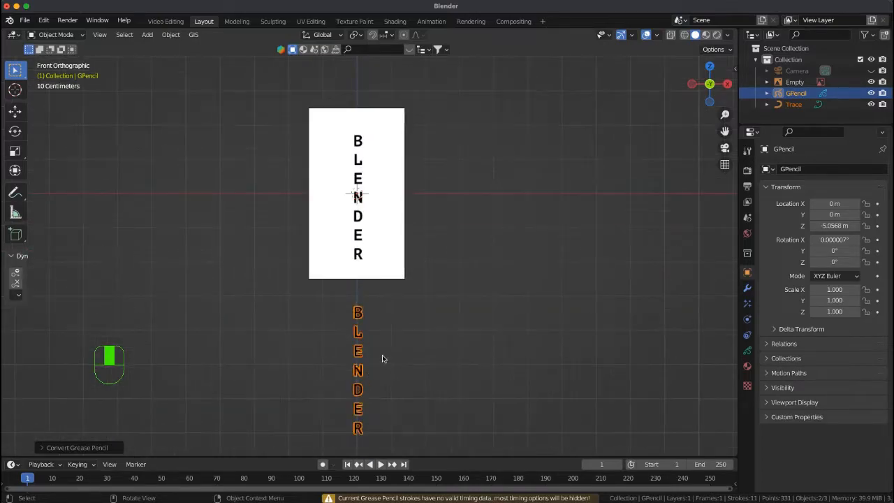
{"action": "middle_click_drag", "start_coordinate": [386, 353], "coordinate": [427, 180], "text": "shift"}
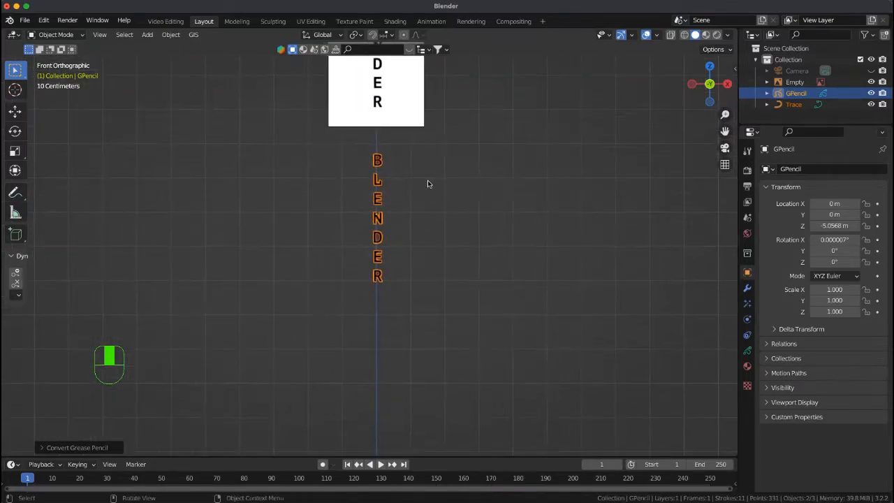
{"action": "scroll", "coordinate": [427, 179], "scroll_direction": "up", "scroll_amount": 3}
{"action": "scroll", "coordinate": [427, 183], "scroll_direction": "down", "scroll_amount": 4}
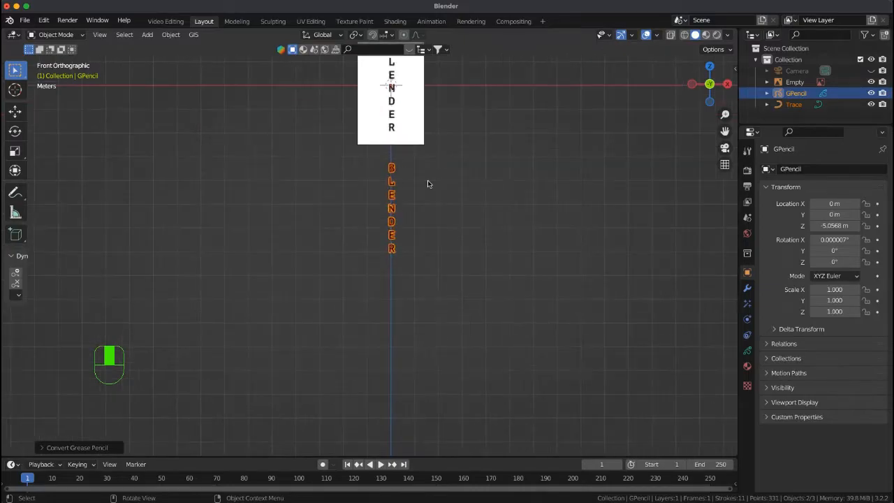
{"action": "key", "text": "g"}
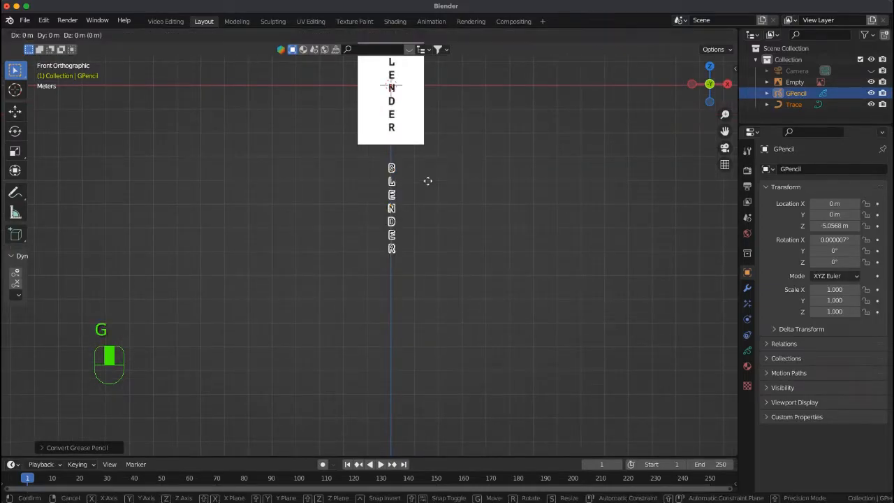
{"action": "key", "text": "z"}
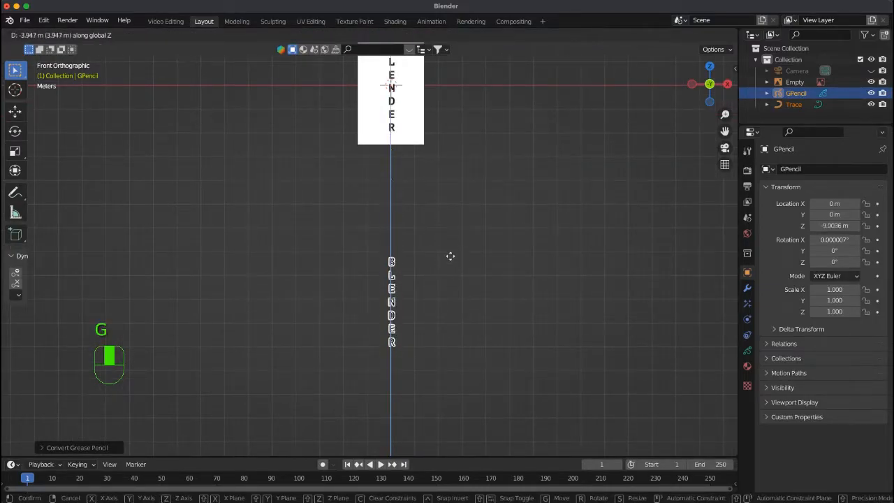
{"action": "left_click", "coordinate": [458, 200]}
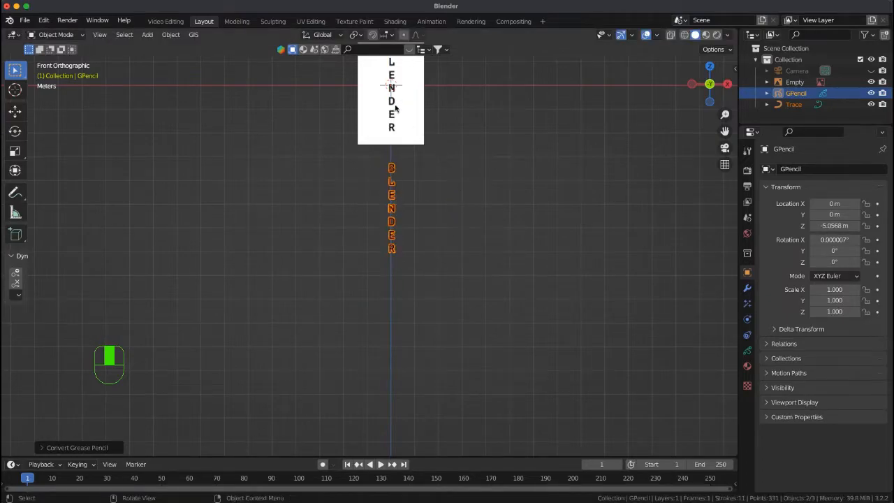
Step: Move only the grease pencil object further down the Z axis, clear of the overlapping Bezier curve lettering
{"action": "left_click", "coordinate": [398, 105]}
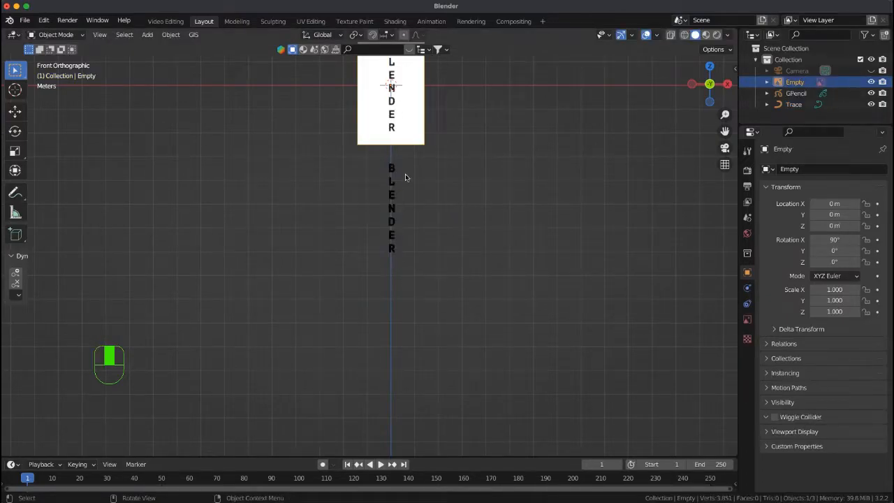
{"action": "left_click", "coordinate": [394, 202]}
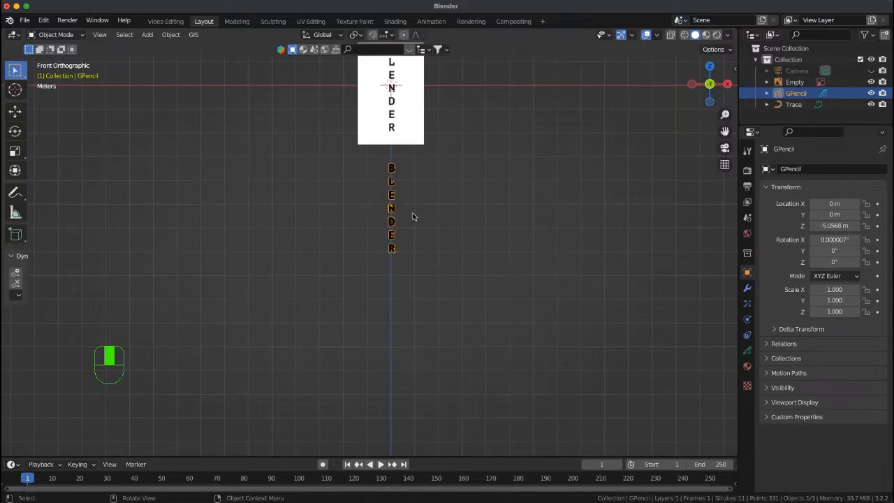
{"action": "key", "text": "g"}
{"action": "key", "text": "z"}
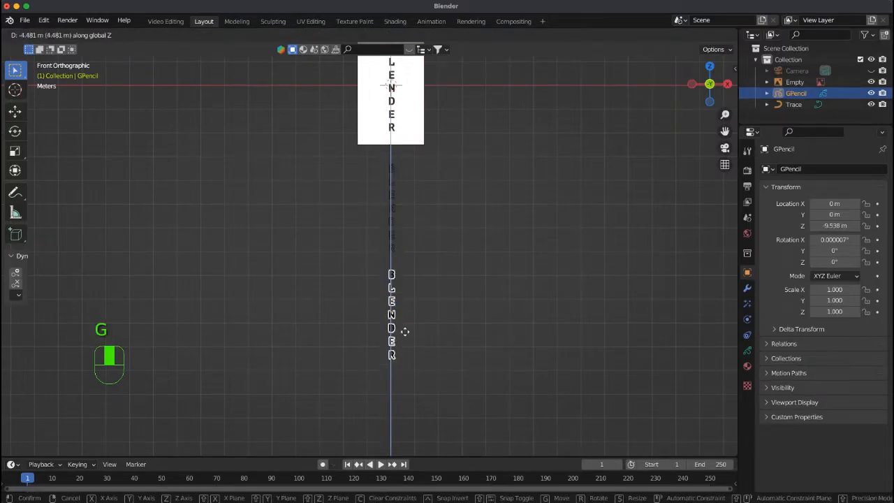
{"action": "left_click", "coordinate": [415, 312]}
Step: Set the origin of the Bezier curve lettering to its geometry
{"action": "left_click", "coordinate": [393, 212]}
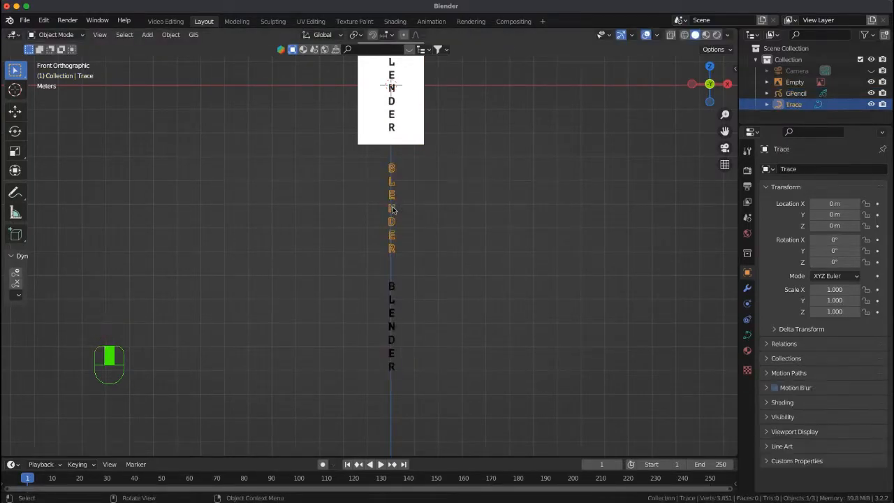
{"action": "left_click", "coordinate": [170, 34]}
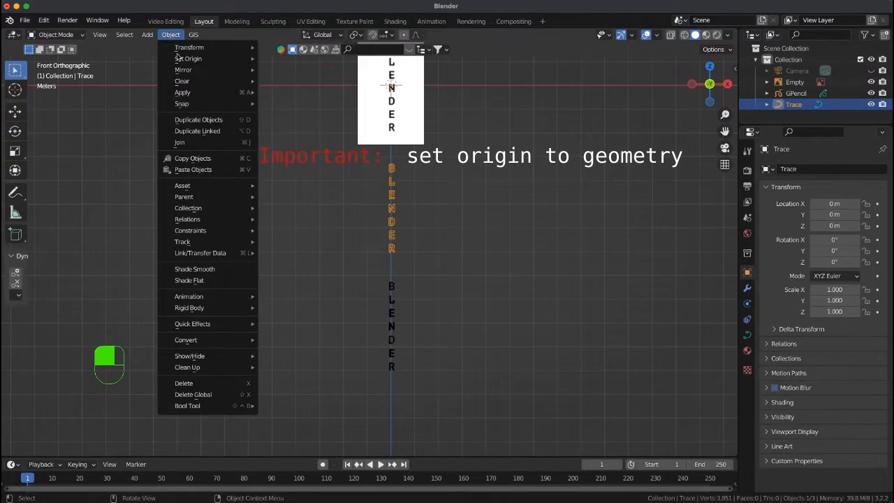
{"action": "mouse_move", "coordinate": [195, 59]}
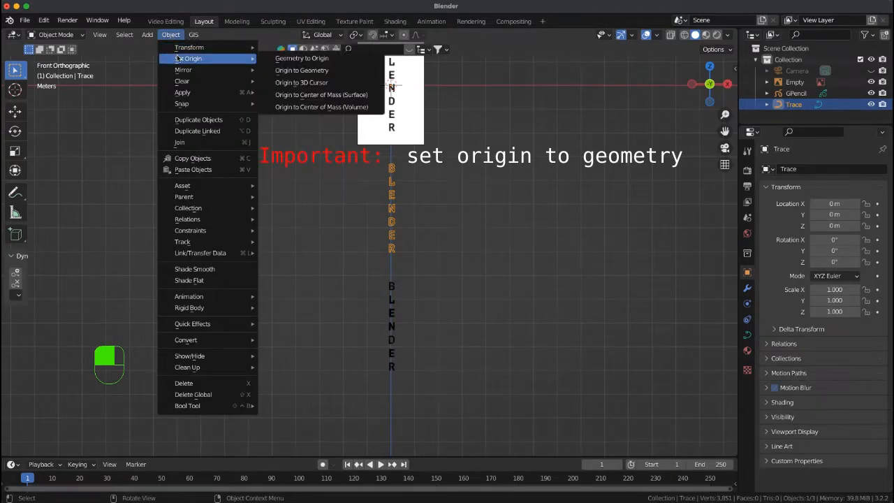
{"action": "left_click", "coordinate": [304, 71]}
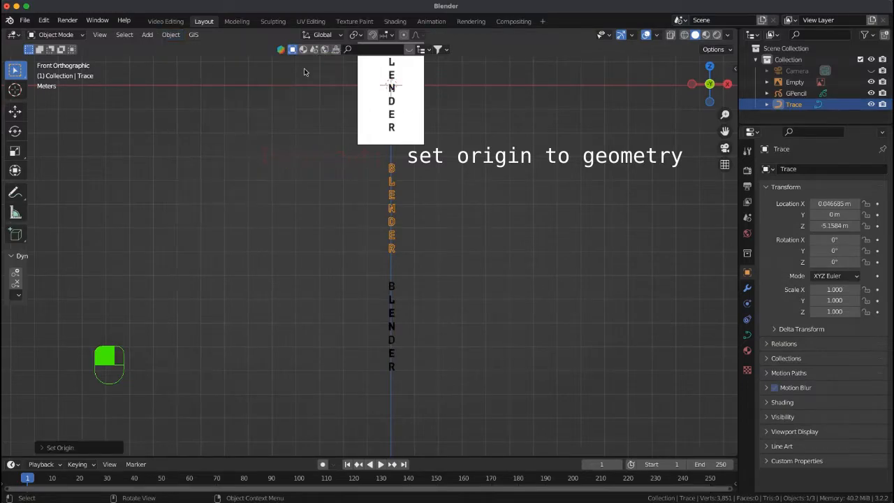
Step: Give the curve lettering a round bevel with depth 0.01 m and resolution 4, and shade it smooth
{"action": "left_click", "coordinate": [749, 335]}
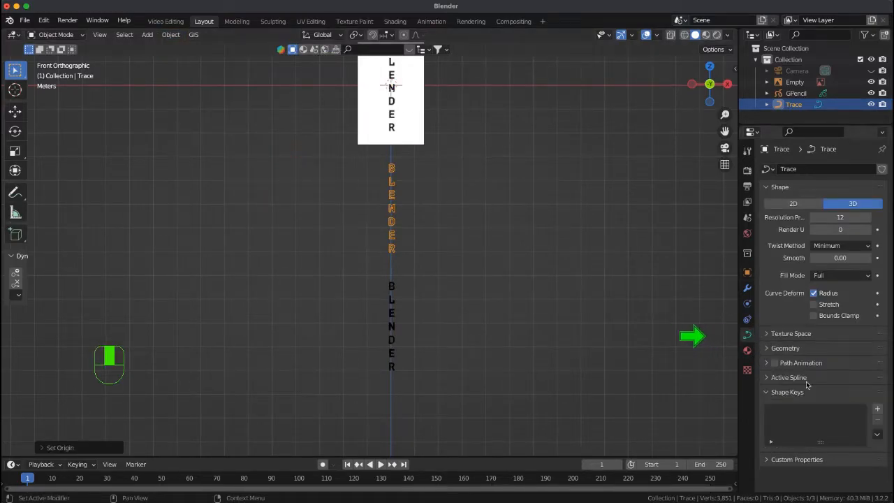
{"action": "left_click", "coordinate": [767, 347]}
{"action": "scroll", "coordinate": [769, 350], "scroll_direction": "down", "scroll_amount": 5}
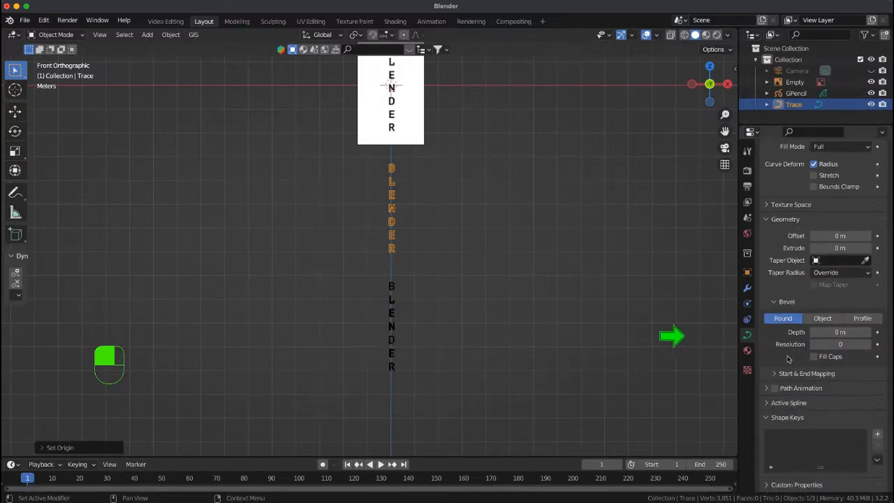
{"action": "left_click", "coordinate": [868, 332]}
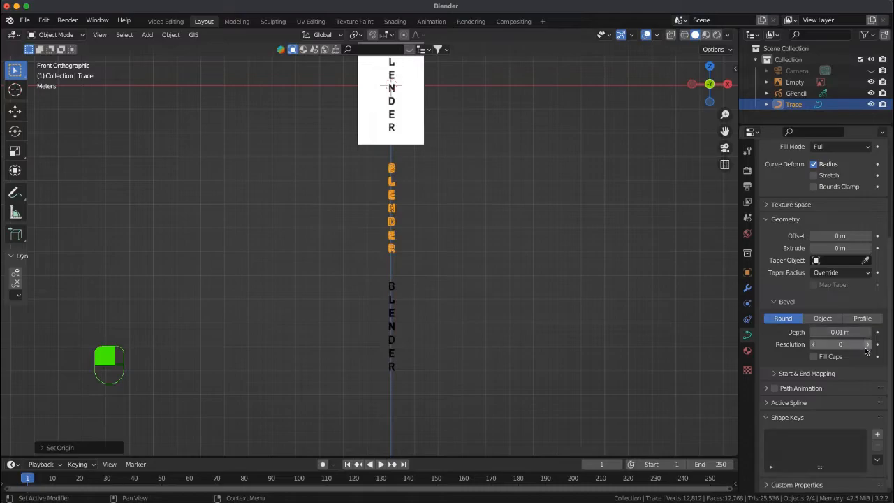
{"action": "left_click", "coordinate": [867, 344]}
{"action": "left_click", "coordinate": [866, 344]}
{"action": "left_click", "coordinate": [866, 344]}
{"action": "left_click", "coordinate": [867, 344]}
{"action": "right_click", "coordinate": [512, 136]}
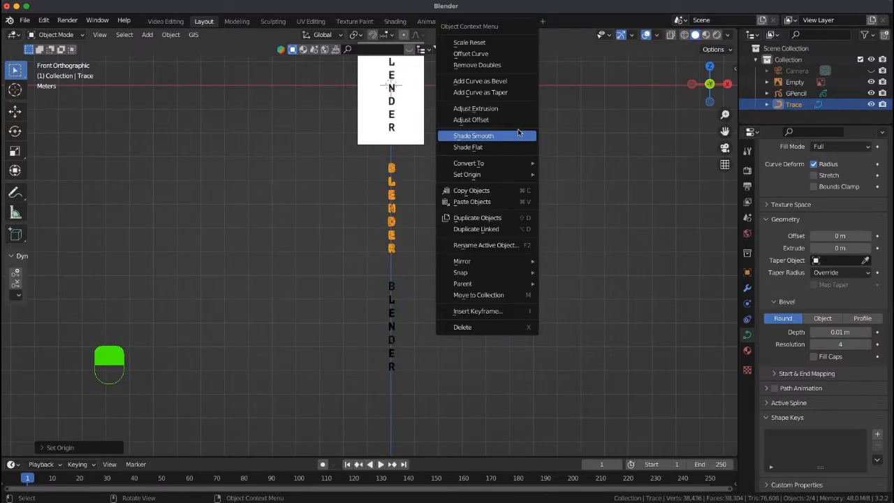
{"action": "left_click", "coordinate": [510, 137]}
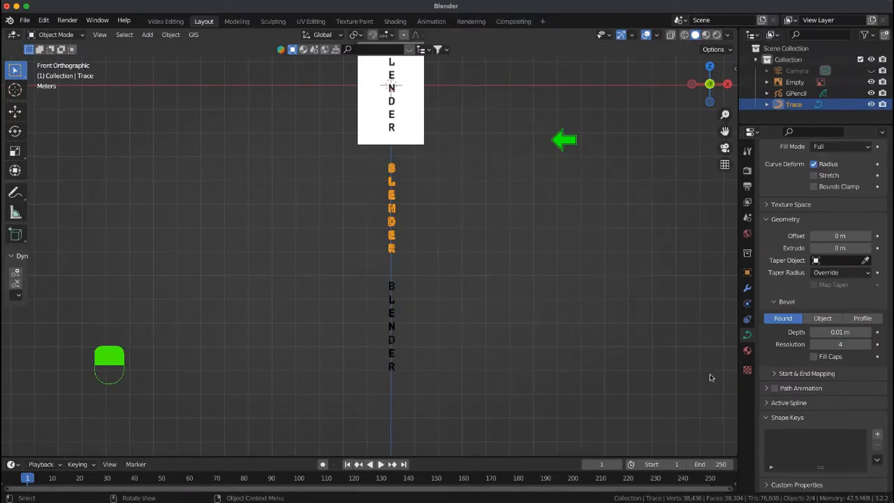
Step: Add a new material to the curve lettering and set its emission color to bright red
{"action": "left_click", "coordinate": [747, 350]}
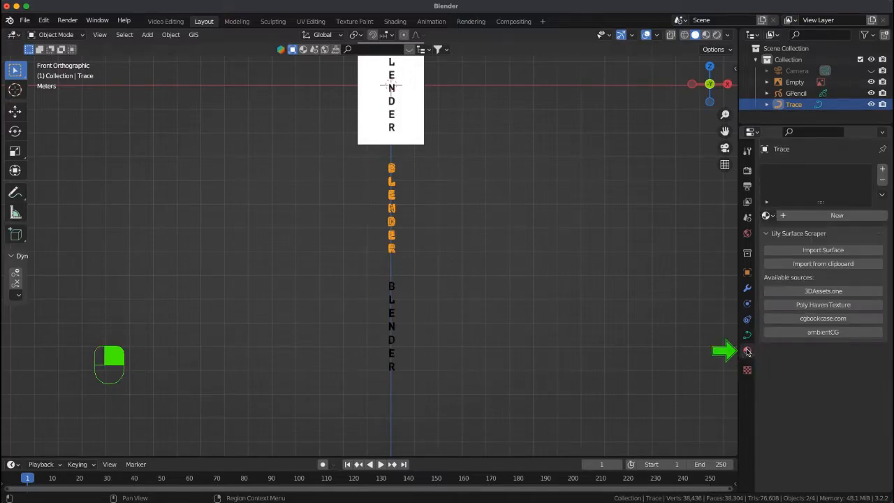
{"action": "left_click", "coordinate": [815, 215]}
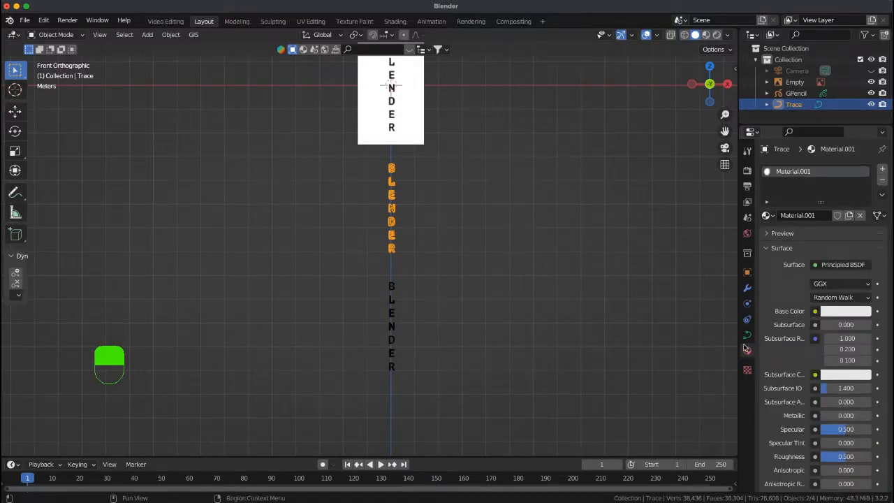
{"action": "scroll", "coordinate": [820, 349], "scroll_direction": "down", "scroll_amount": 5}
{"action": "scroll", "coordinate": [820, 349], "scroll_direction": "down", "scroll_amount": 7}
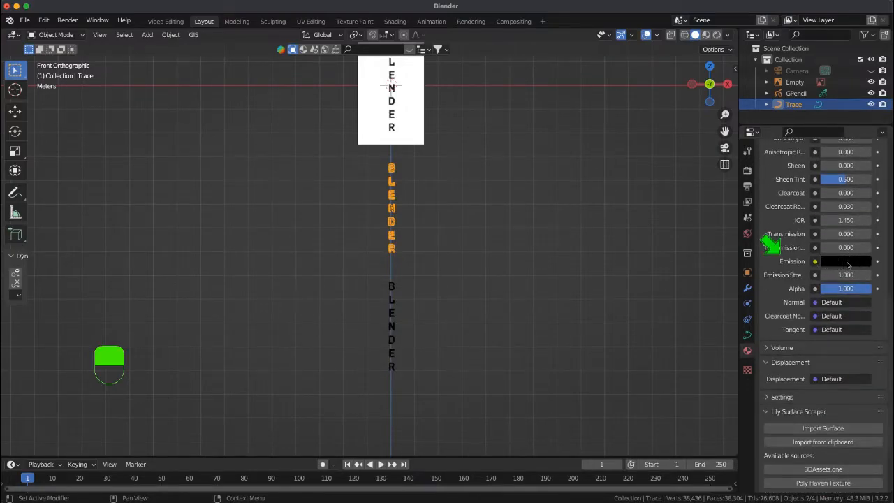
{"action": "left_click", "coordinate": [845, 262]}
{"action": "left_click_drag", "start_coordinate": [864, 185], "coordinate": [863, 103]}
{"action": "left_click_drag", "start_coordinate": [813, 142], "coordinate": [817, 183]}
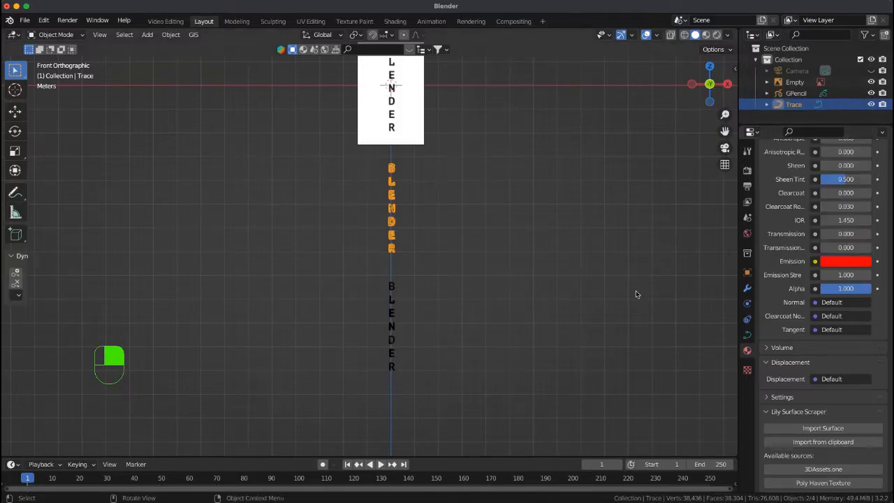
Step: Keyframe the material's red emission color at frame 1, then enlarge the timeline area and switch it to the Graph Editor
{"action": "left_click", "coordinate": [877, 261]}
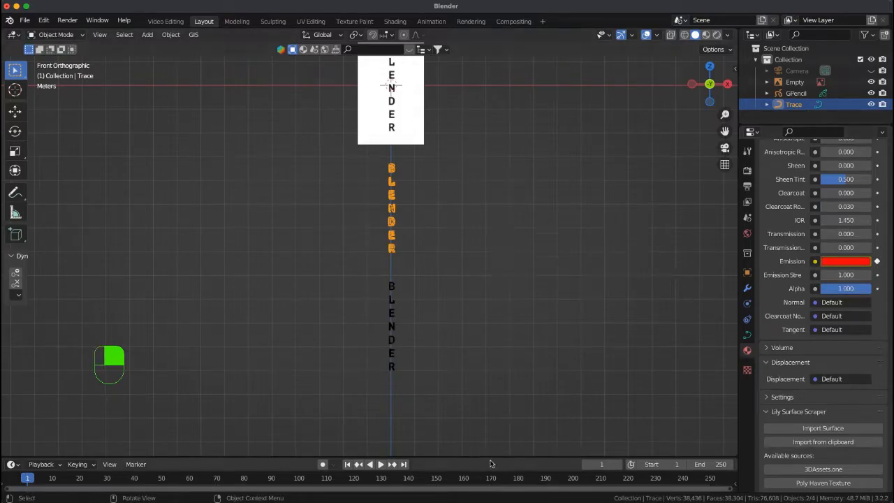
{"action": "left_click_drag", "start_coordinate": [497, 456], "coordinate": [475, 287]}
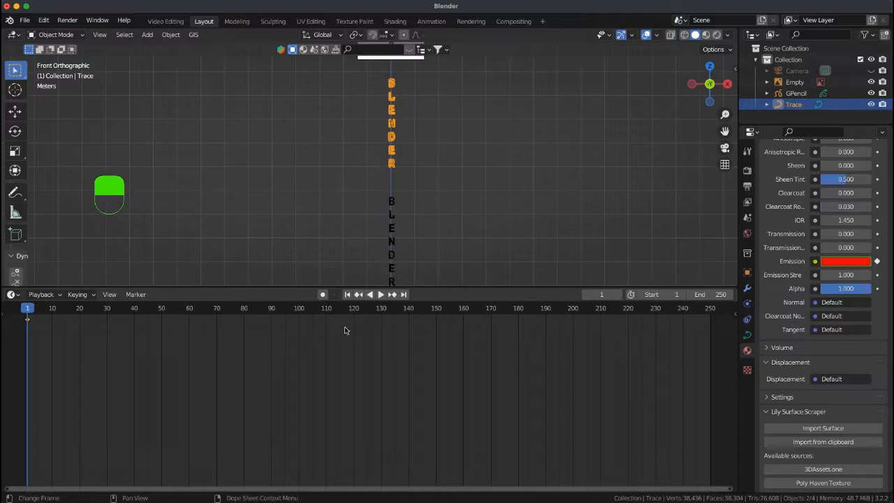
{"action": "left_click", "coordinate": [12, 294]}
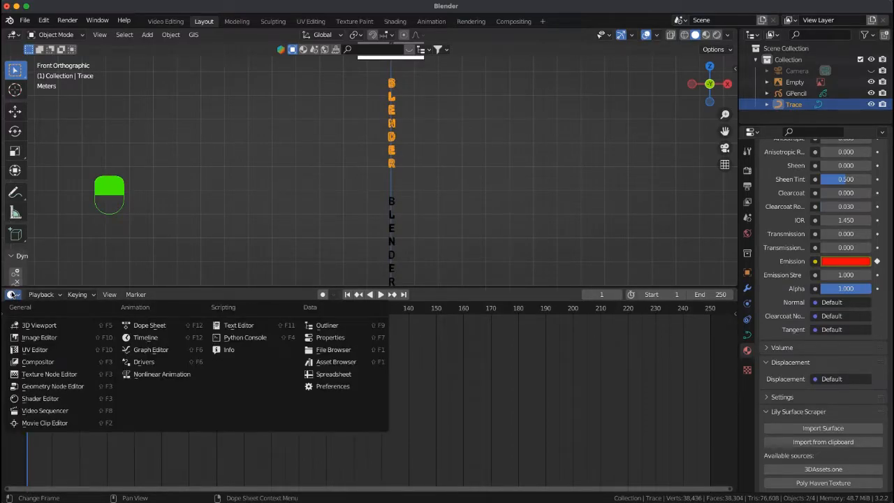
{"action": "left_click", "coordinate": [155, 349]}
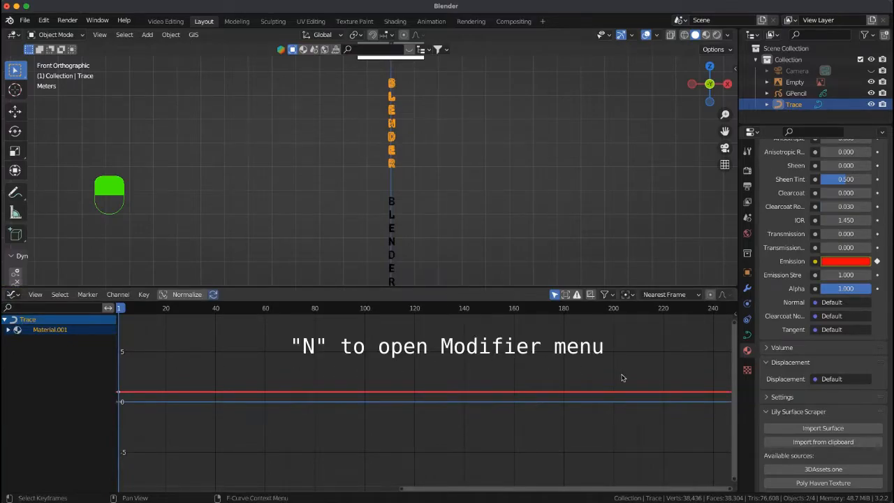
Step: Add a Noise modifier to the emission color's F-curve, enlarging the Graph Editor and keeping the curve lettering in view
{"action": "key", "text": "n"}
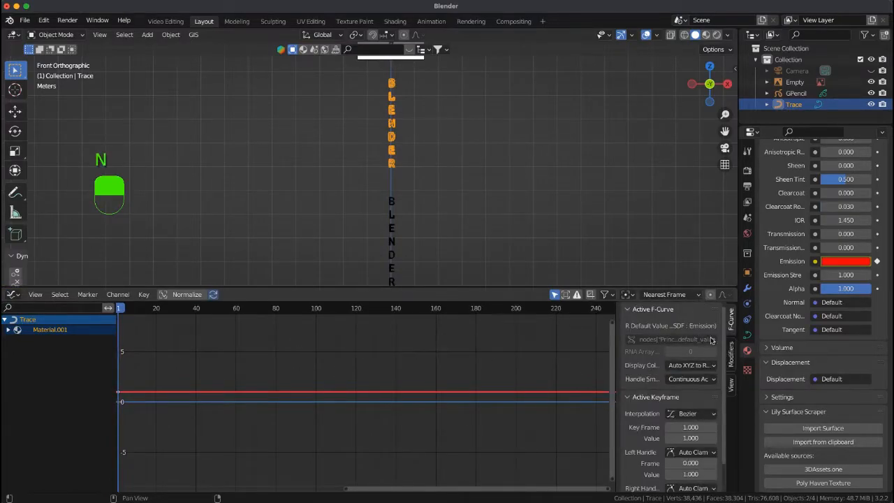
{"action": "left_click", "coordinate": [732, 356]}
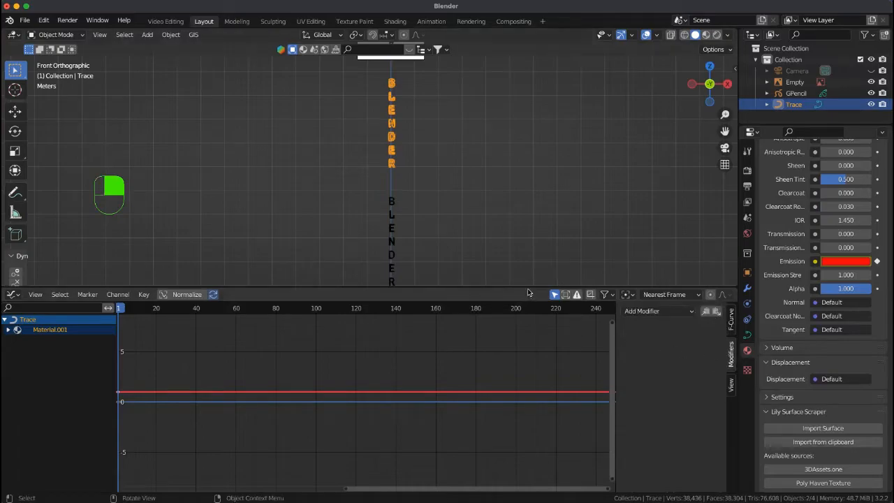
{"action": "left_click_drag", "start_coordinate": [528, 287], "coordinate": [530, 226]}
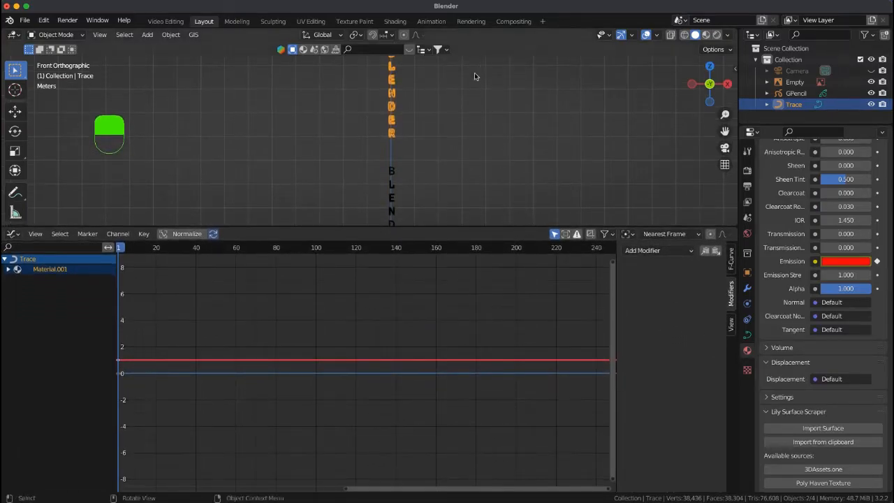
{"action": "left_click_drag", "start_coordinate": [449, 100], "coordinate": [435, 138], "text": "alt+shift"}
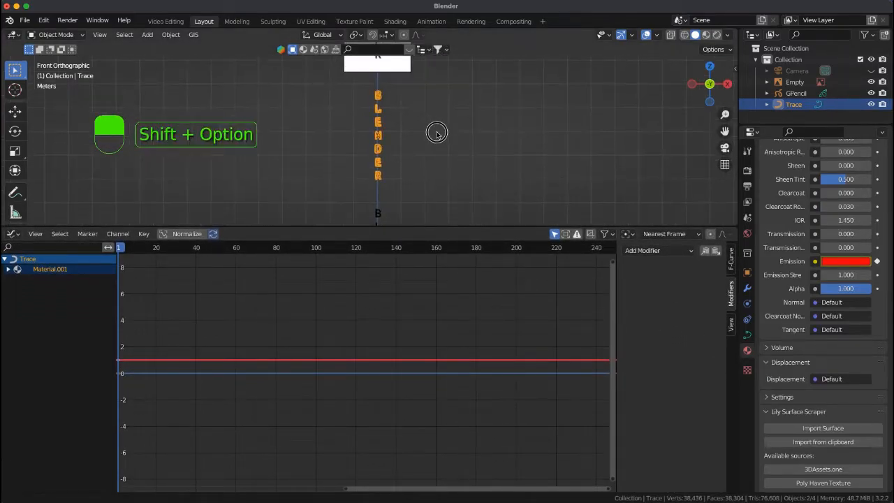
{"action": "left_click", "coordinate": [667, 251]}
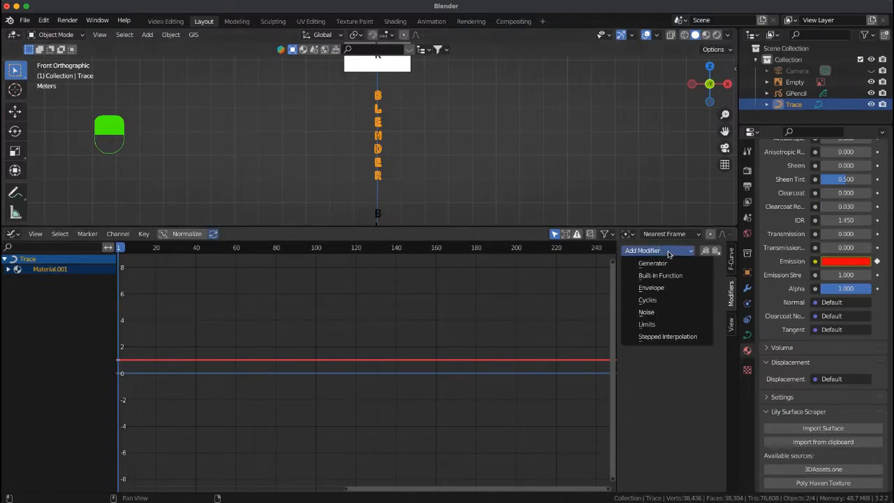
{"action": "left_click", "coordinate": [656, 312]}
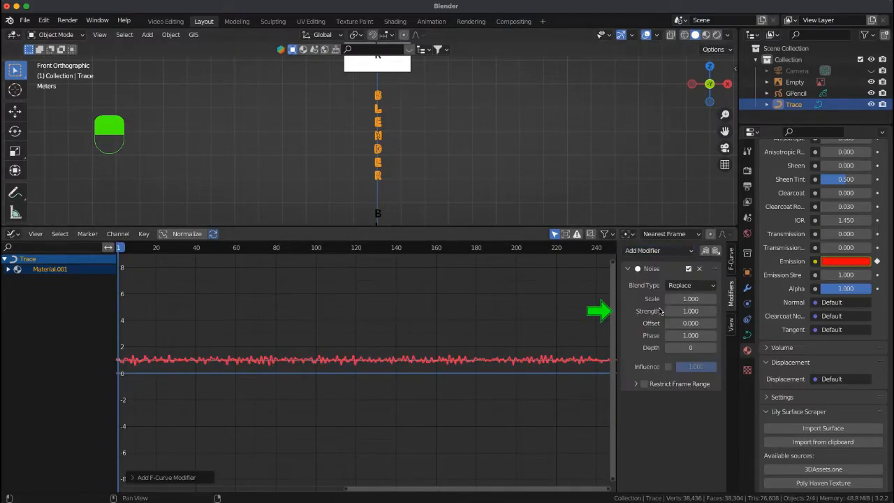
Step: Add a Limits modifier to the emission F-curve and enable its minimum Y limit at 0
{"action": "left_click", "coordinate": [663, 251]}
{"action": "left_click", "coordinate": [657, 324]}
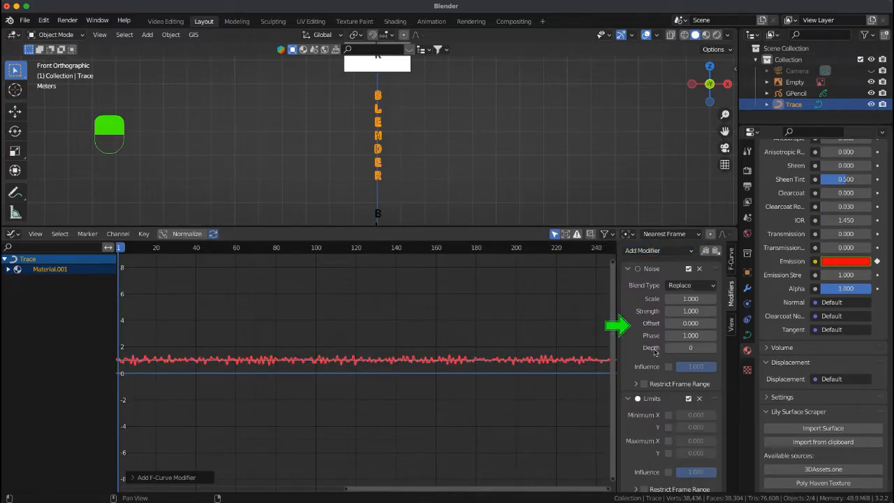
{"action": "left_click", "coordinate": [669, 426]}
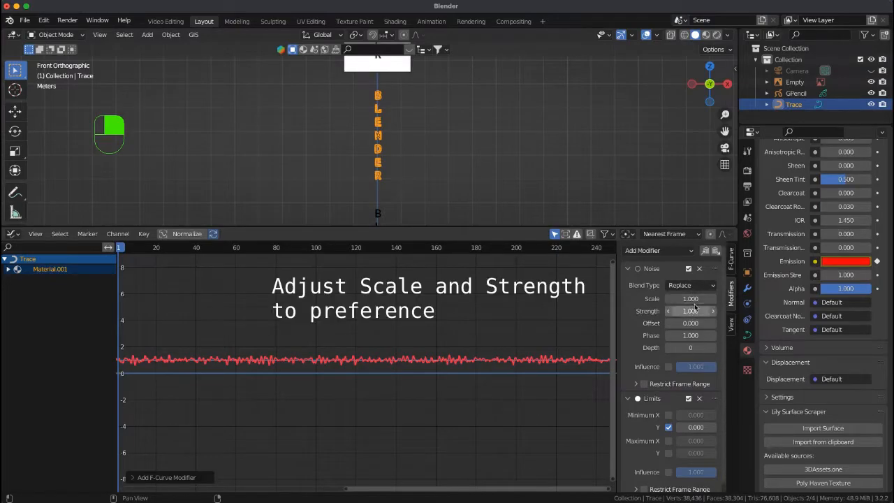
Step: Adjust the Noise modifier on the emission F-curve to scale 5.5 and strength 58.8
{"action": "left_click_drag", "start_coordinate": [690, 299], "coordinate": [768, 299]}
{"action": "scroll", "coordinate": [380, 350], "scroll_direction": "down", "scroll_amount": 1}
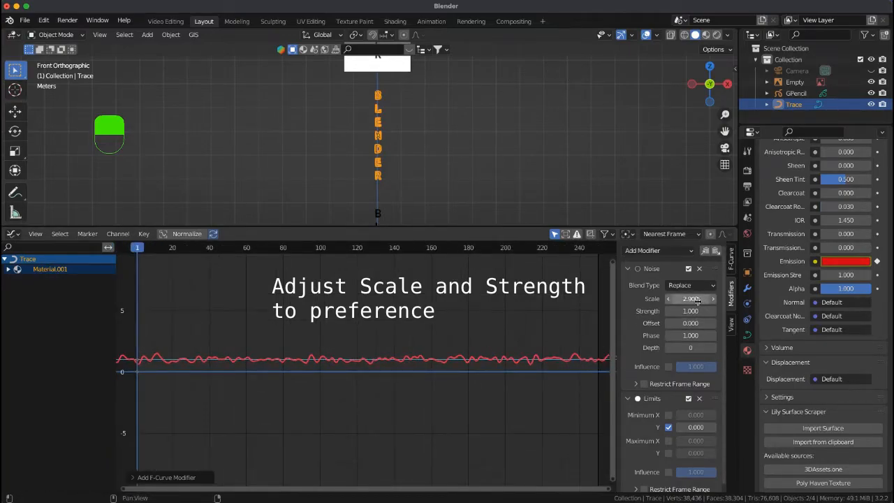
{"action": "left_click_drag", "start_coordinate": [679, 299], "coordinate": [626, 299]}
{"action": "left_click_drag", "start_coordinate": [690, 311], "coordinate": [826, 311]}
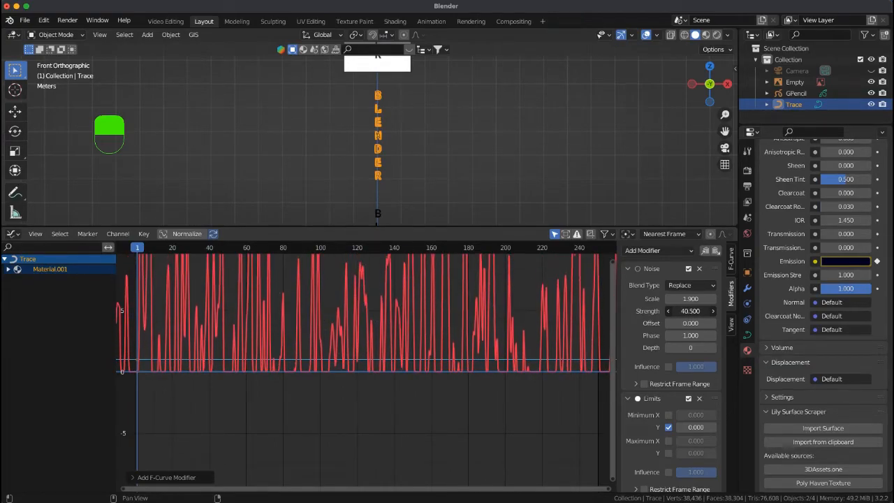
{"action": "scroll", "coordinate": [435, 317], "scroll_direction": "down", "scroll_amount": 2}
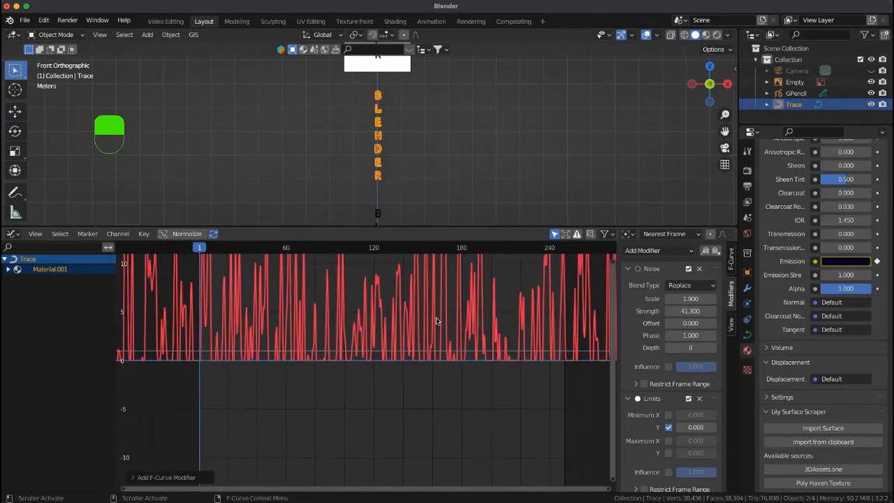
{"action": "left_click_drag", "start_coordinate": [412, 308], "coordinate": [377, 381], "text": "alt+shift"}
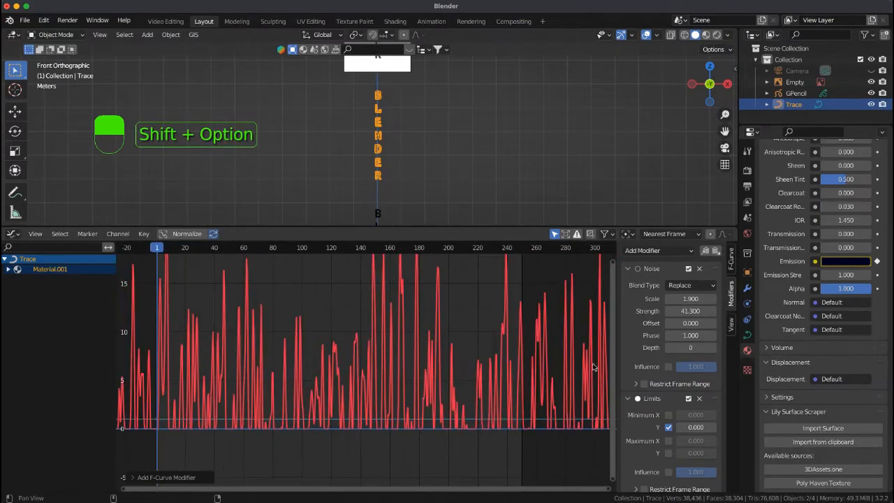
{"action": "left_click_drag", "start_coordinate": [687, 298], "coordinate": [722, 311]}
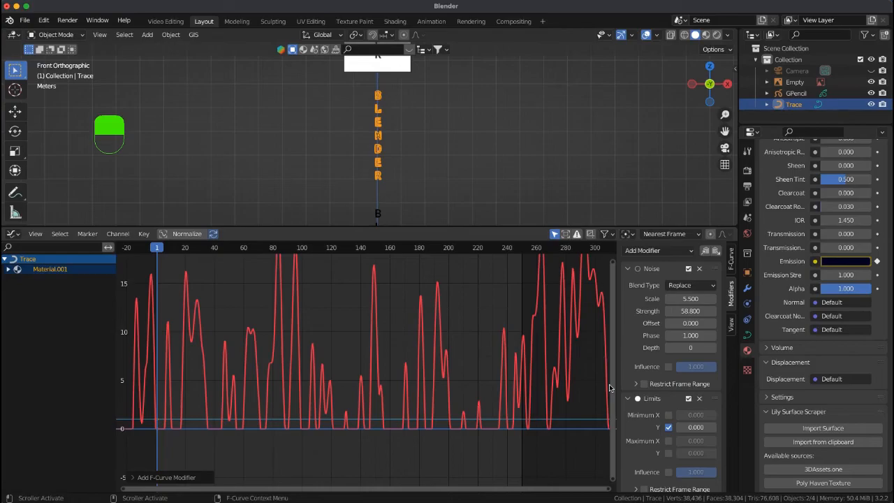